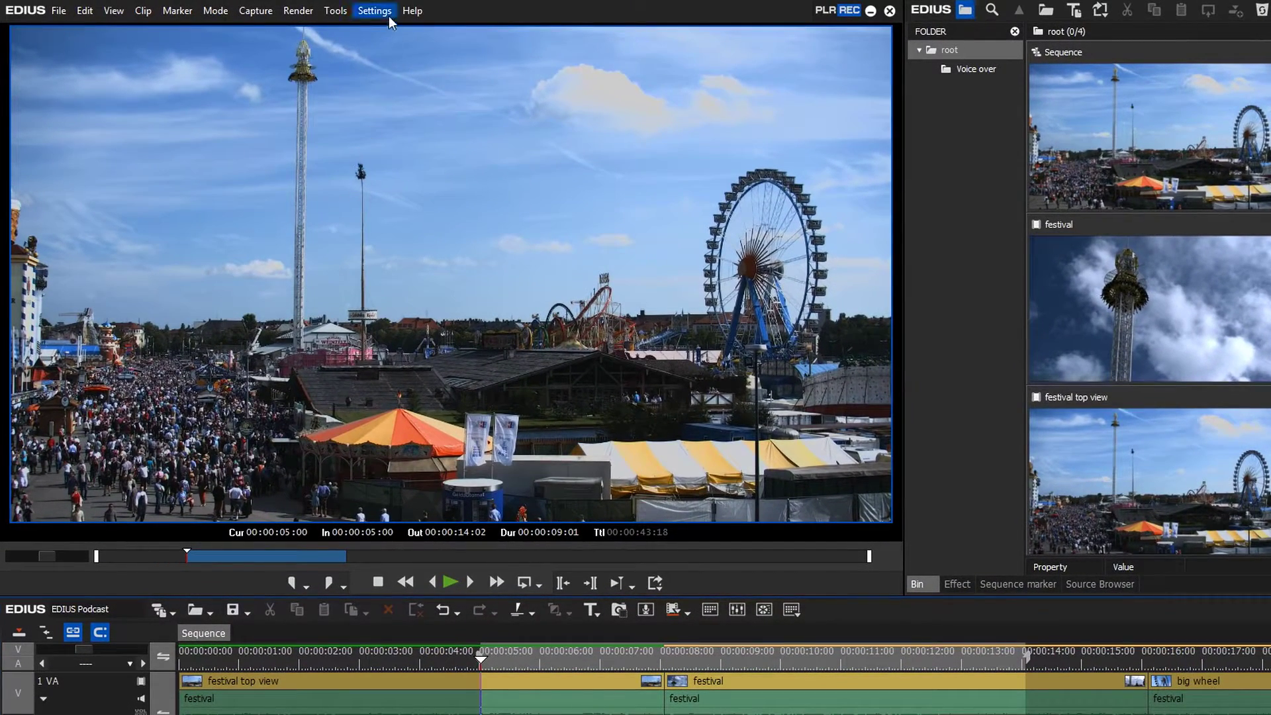
Go to the Device Preset page under System Settings > Hardware.
click(388, 14)
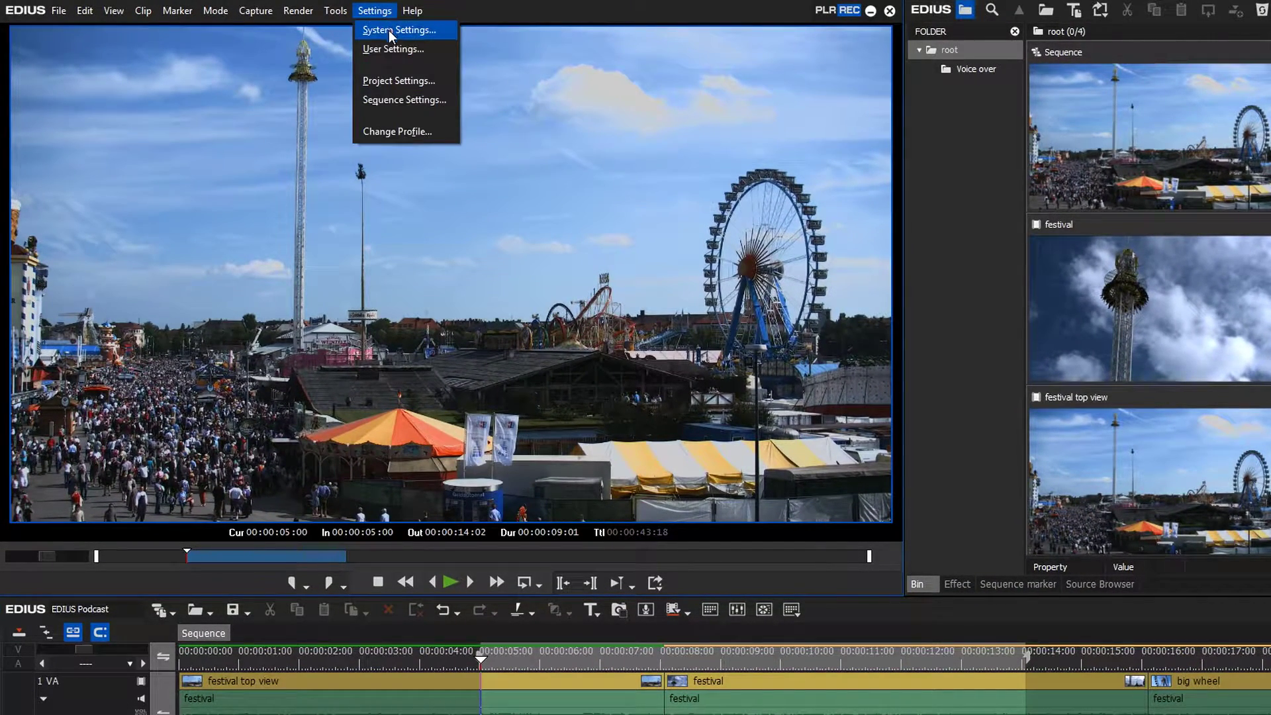
click(389, 30)
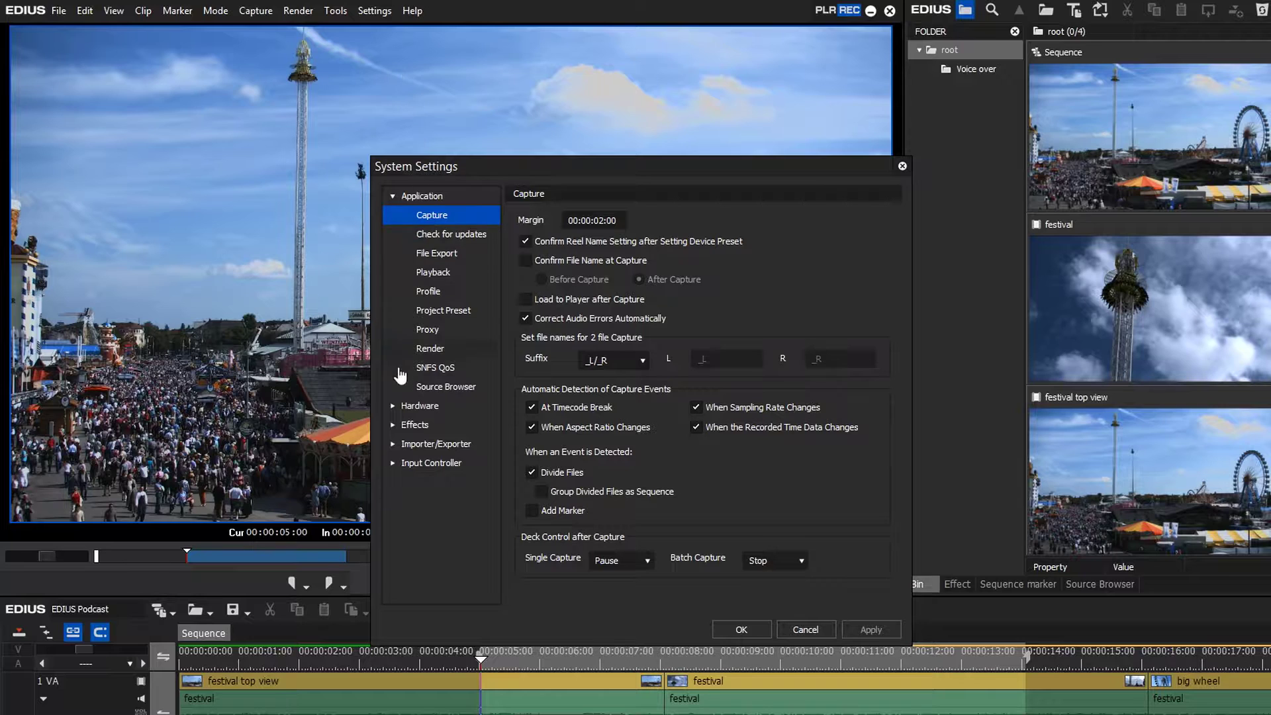
click(393, 406)
click(426, 427)
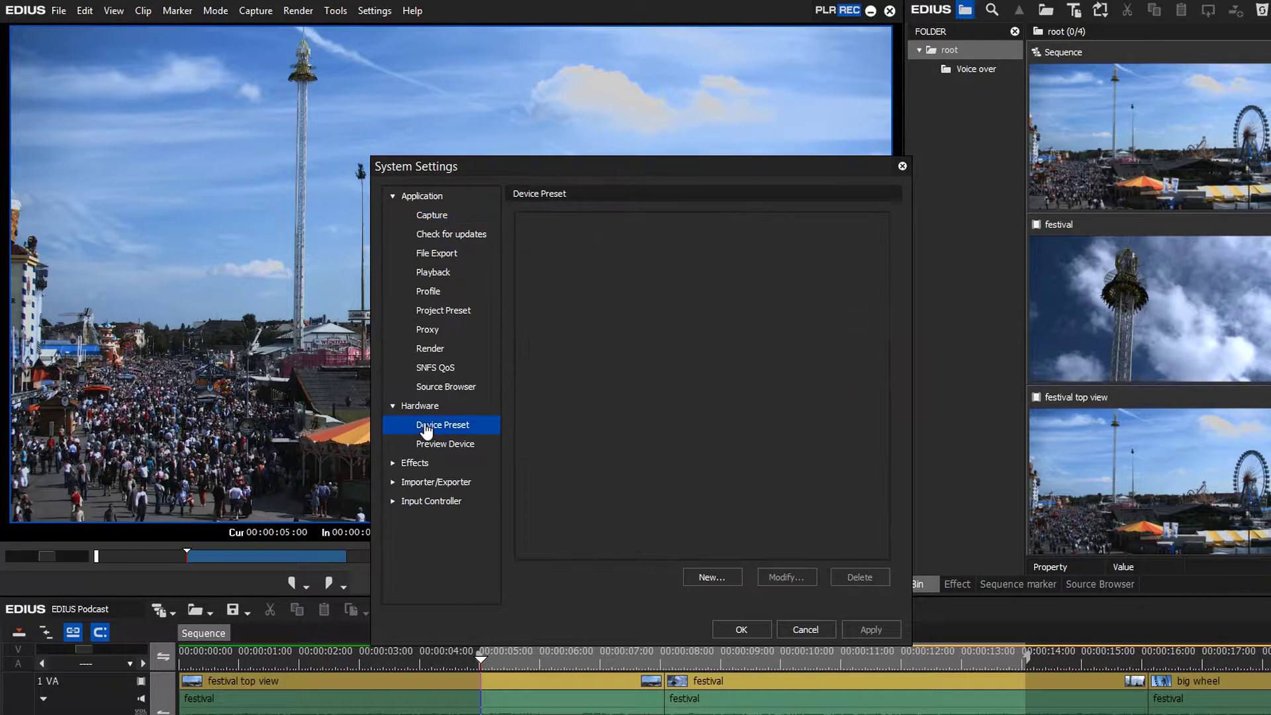
Create a new device preset named 'Microphone' with the microphone icon.
click(697, 579)
text(Microphone)
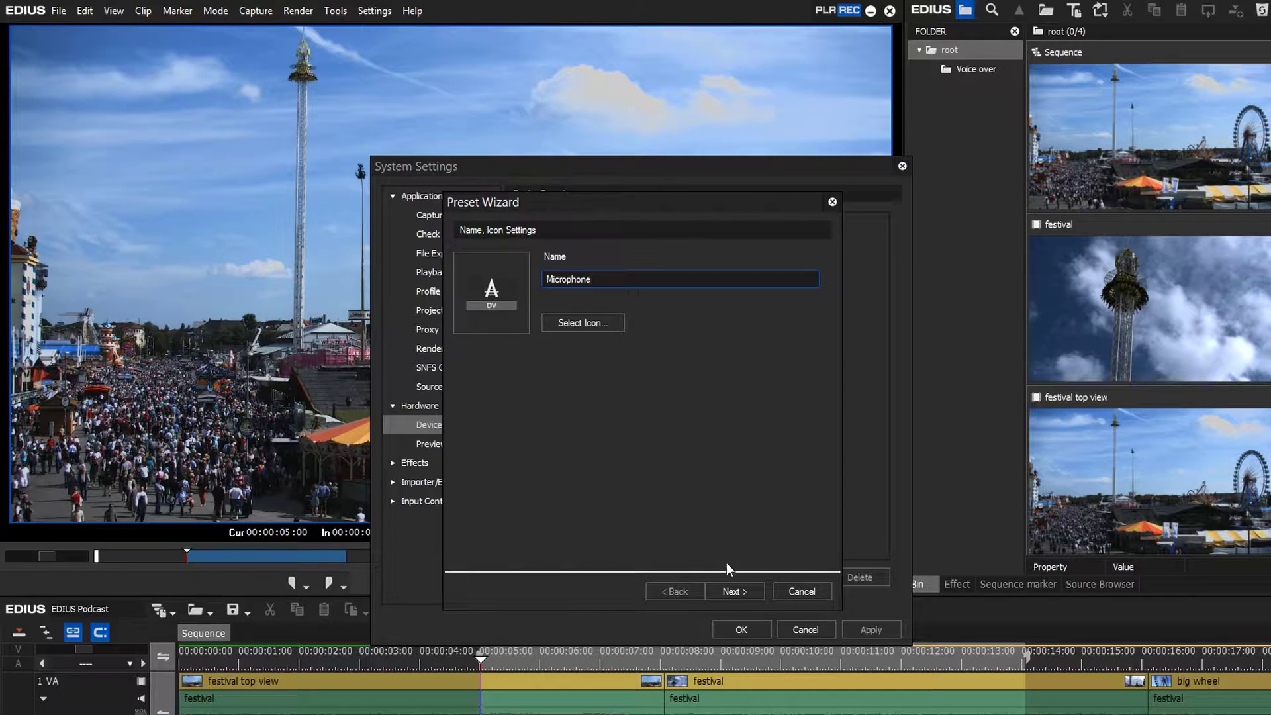
click(587, 329)
scroll(615, 360, down, 3)
click(507, 551)
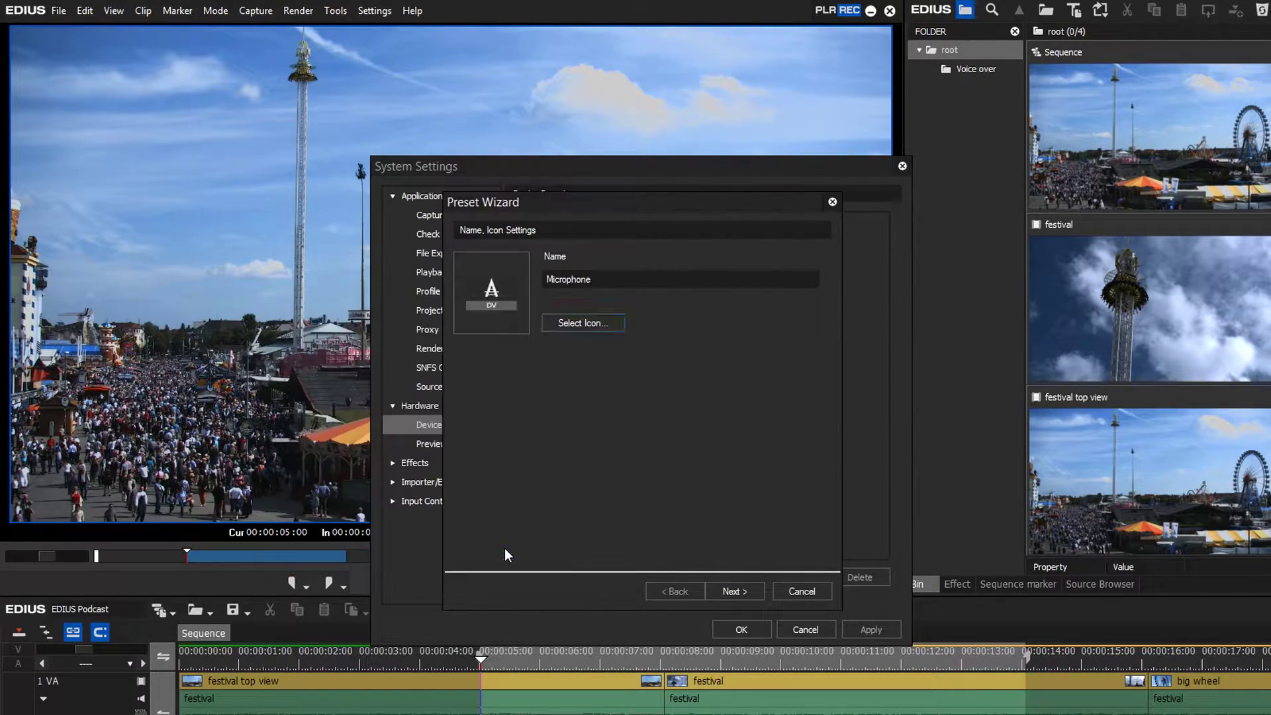
Set the preset's input to DirectShow Capture with PCM 96000Hz 1ch 24bit format.
click(741, 589)
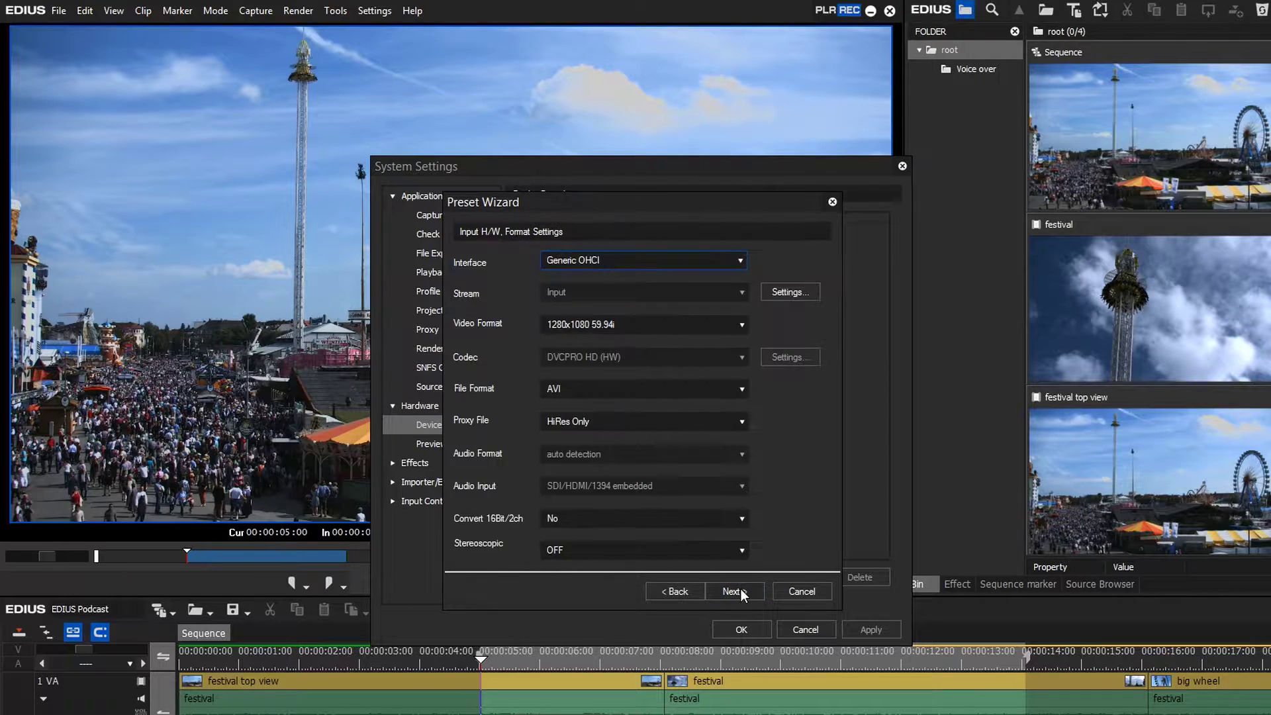
click(705, 264)
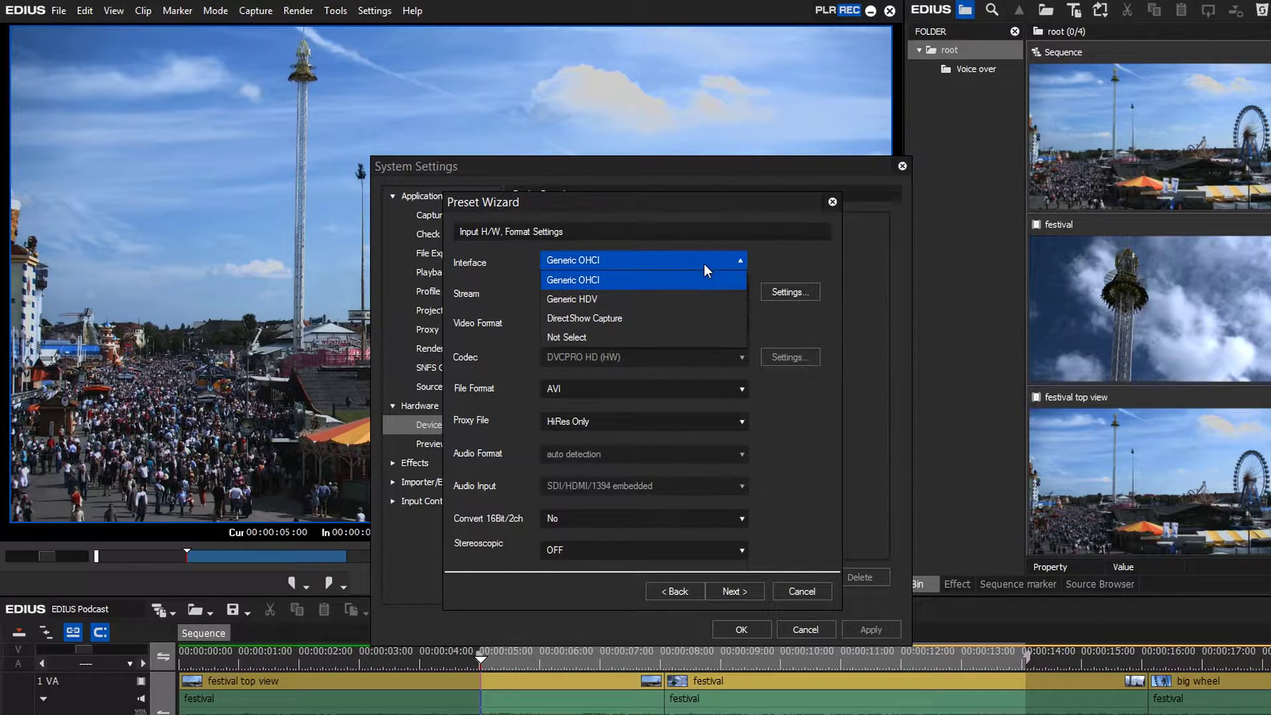
click(693, 319)
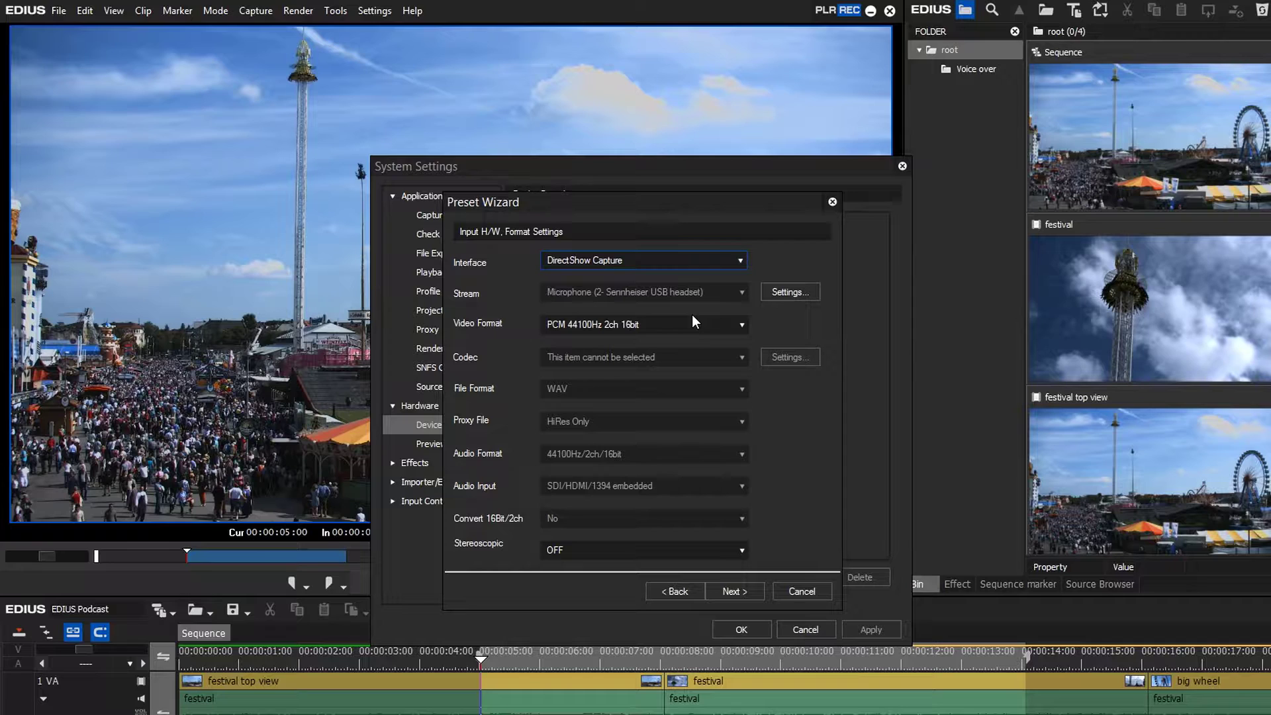
click(692, 324)
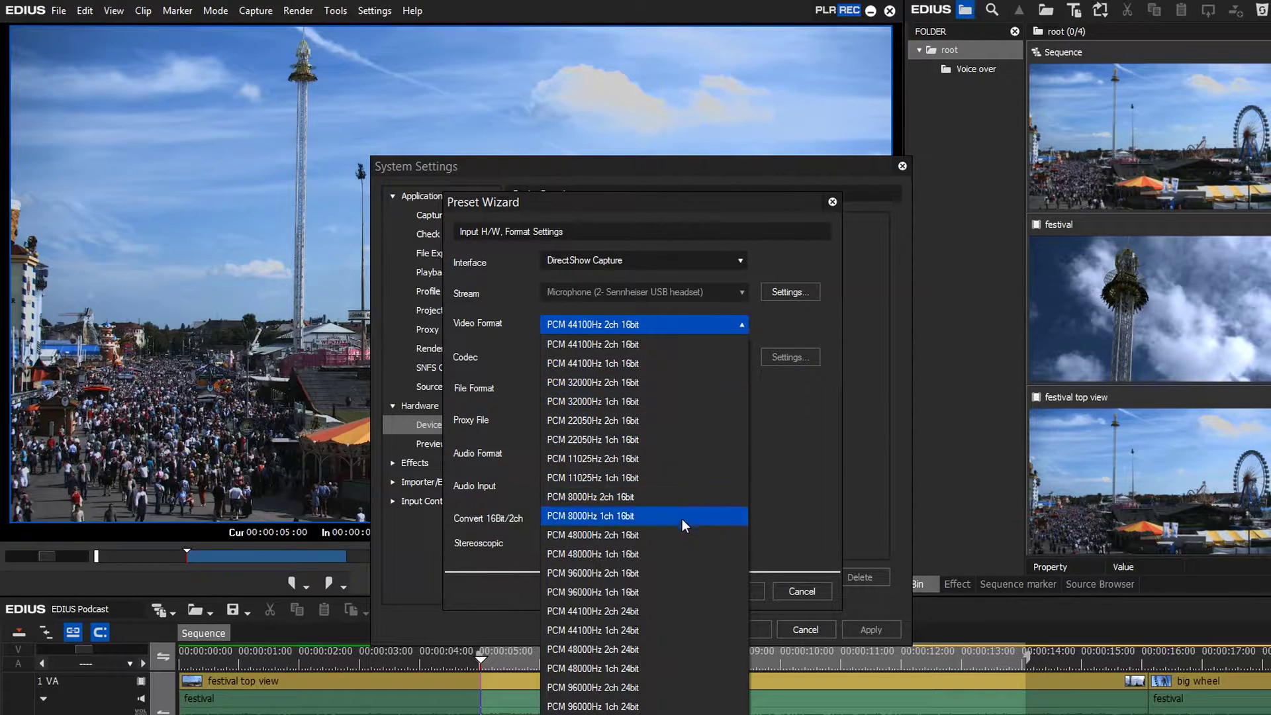
click(686, 705)
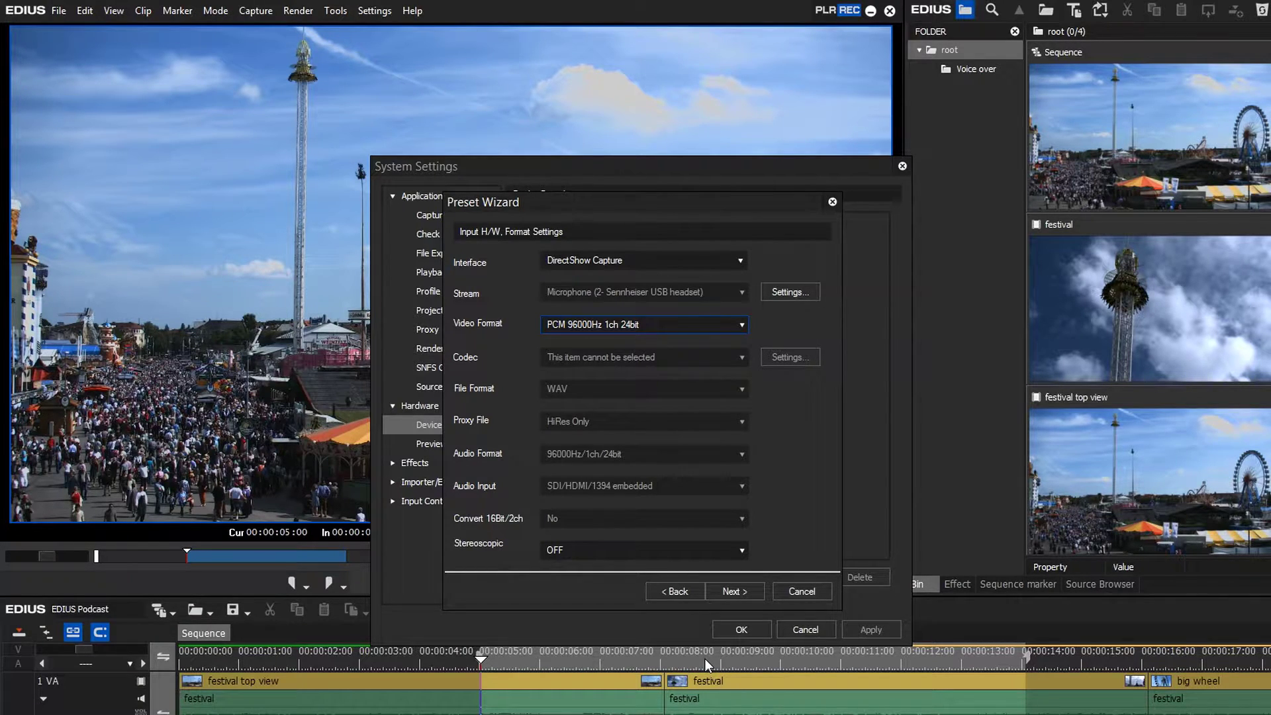
Set the output interface to Not Select, finish the Microphone preset, and close System Settings.
click(732, 592)
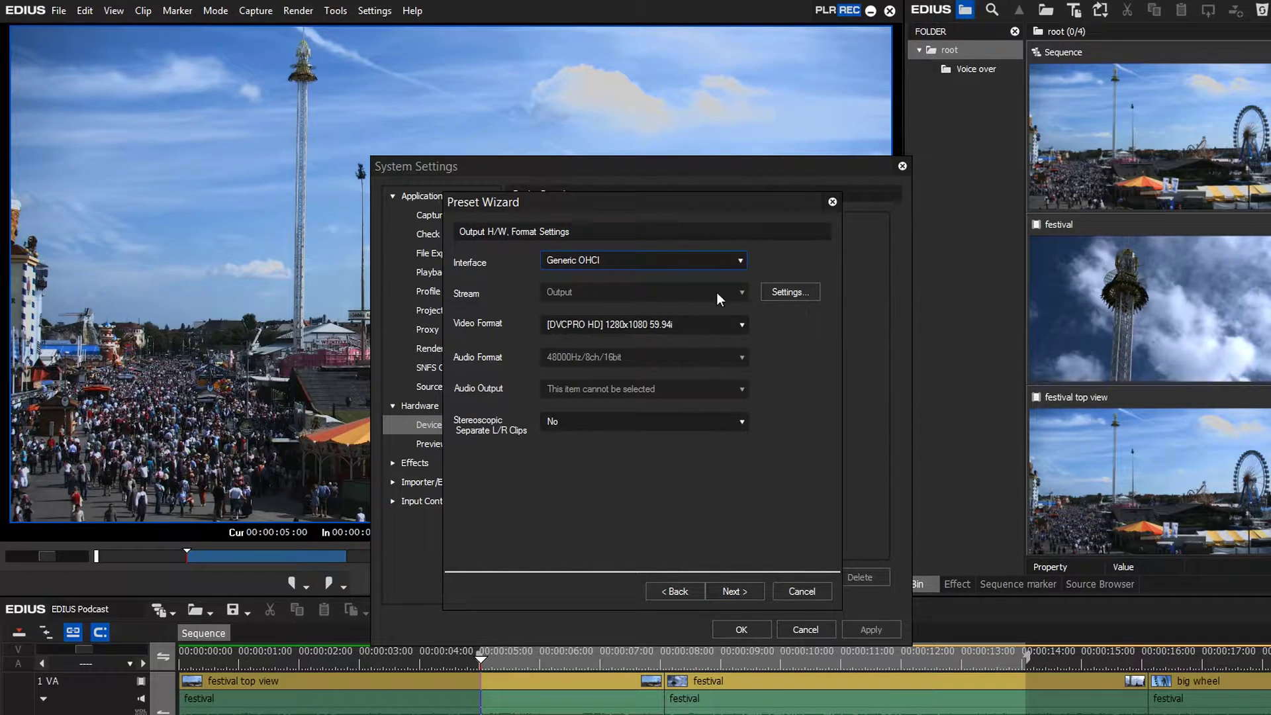
click(716, 259)
click(708, 301)
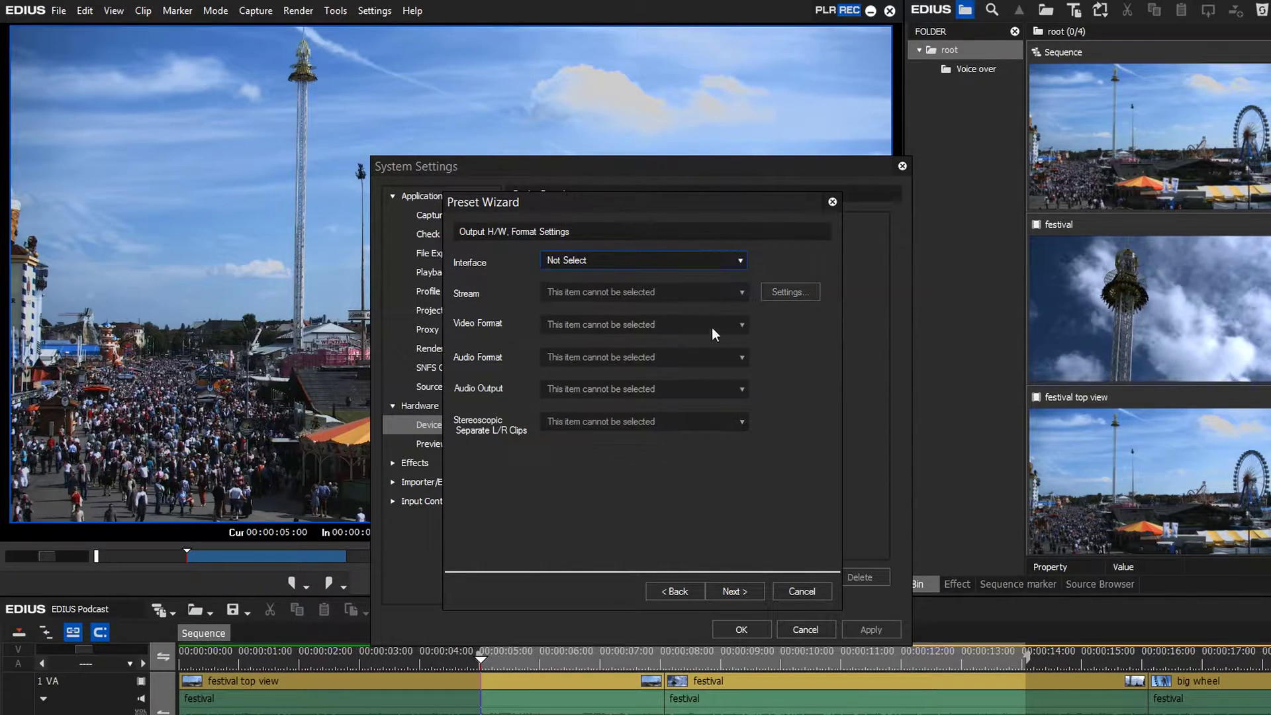
click(735, 591)
click(735, 591)
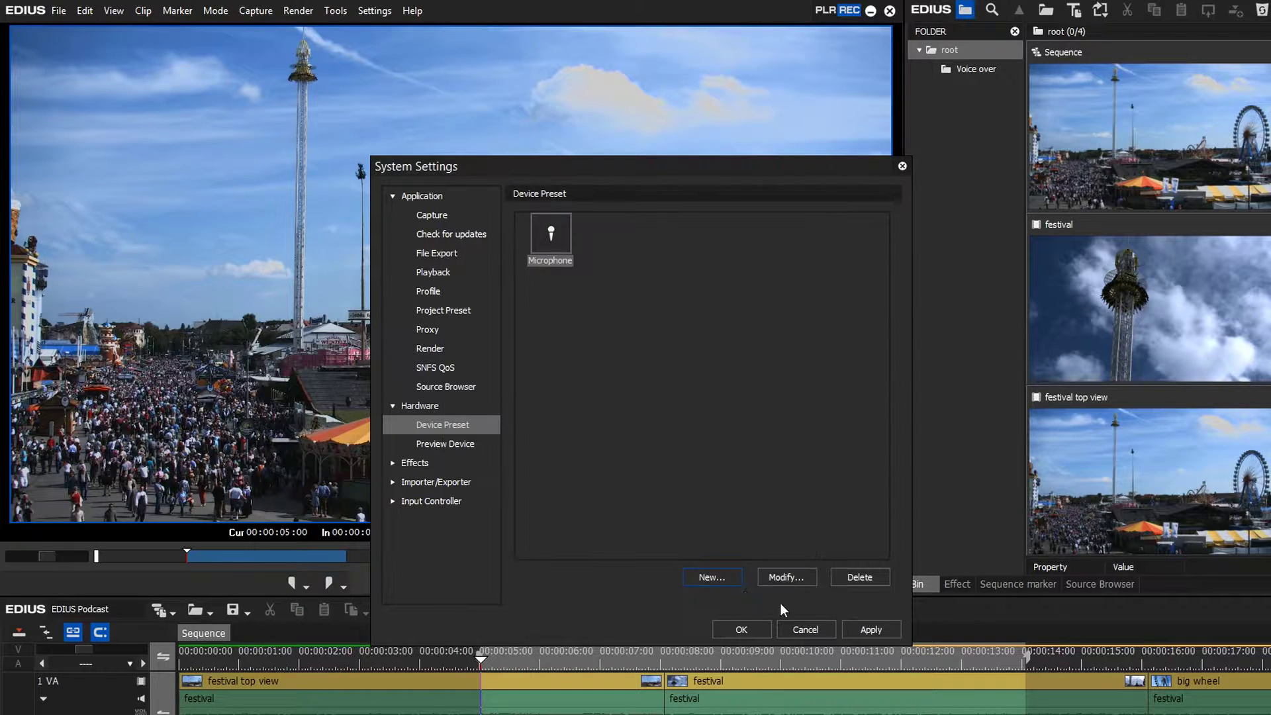
click(752, 629)
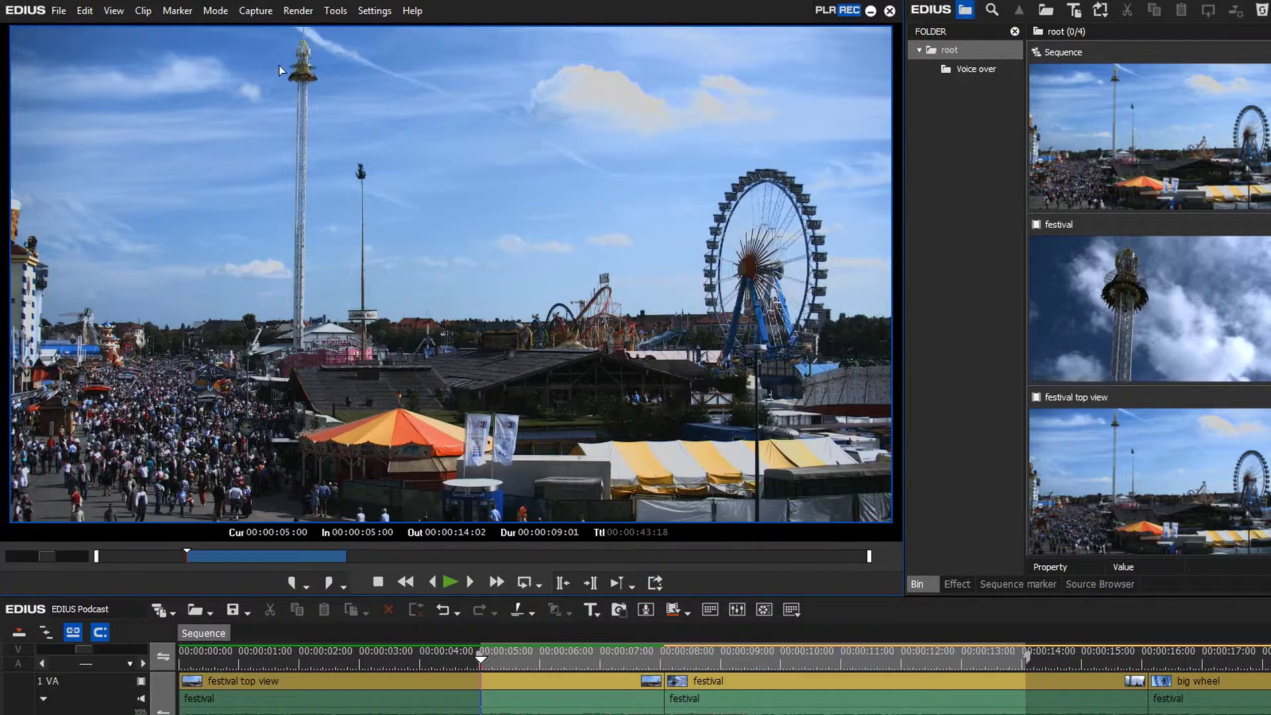
Start the Capture > Voice Over recorder, lower its volume, and set Output to Track.
click(264, 18)
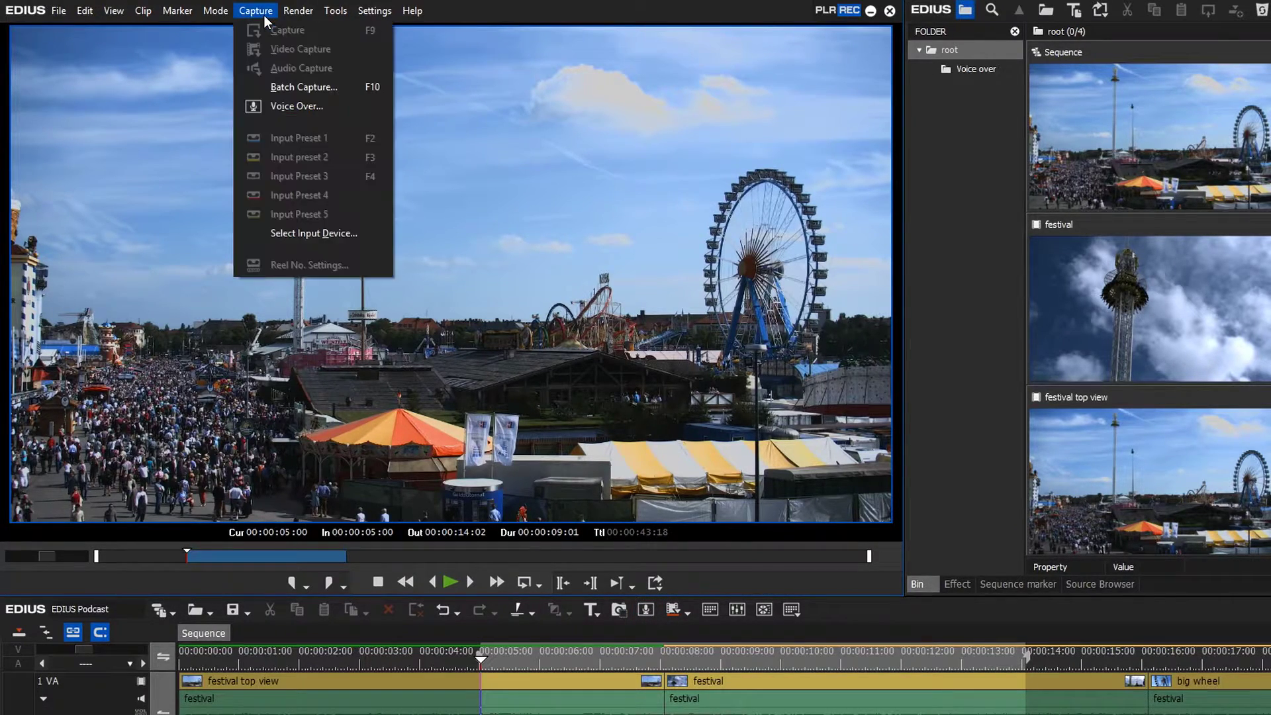
click(264, 105)
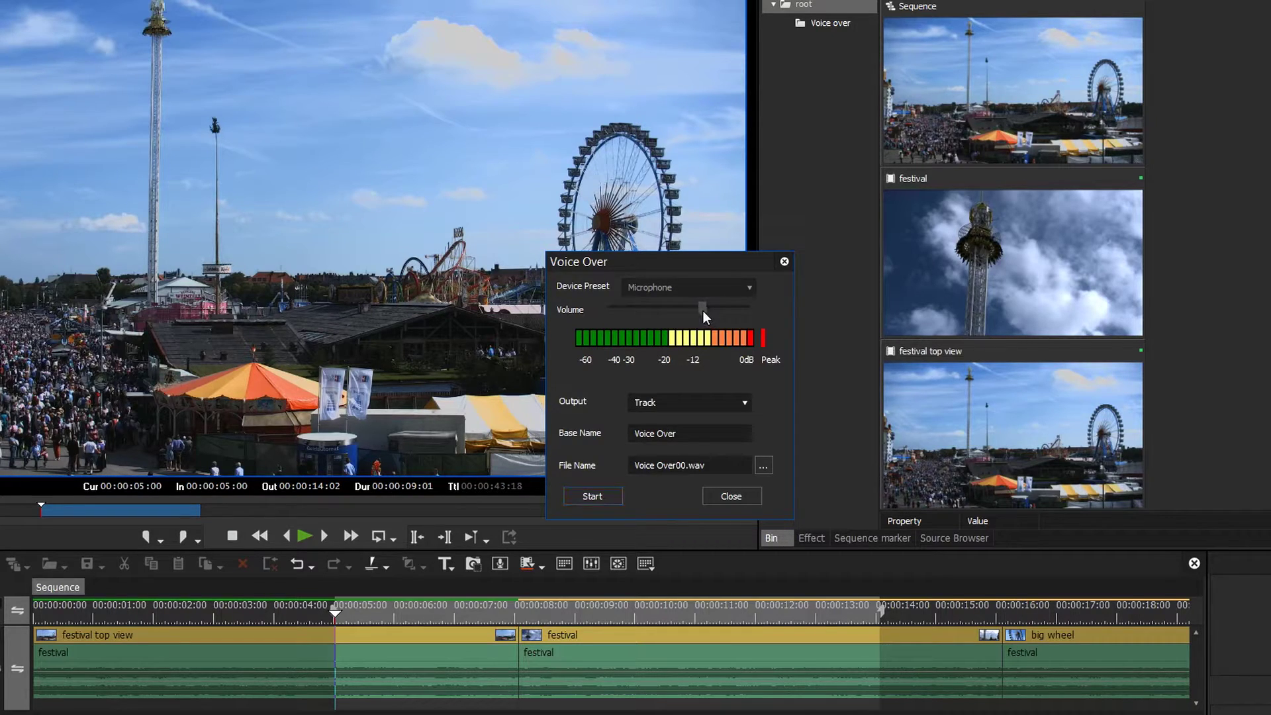
drag(701, 311, 665, 316)
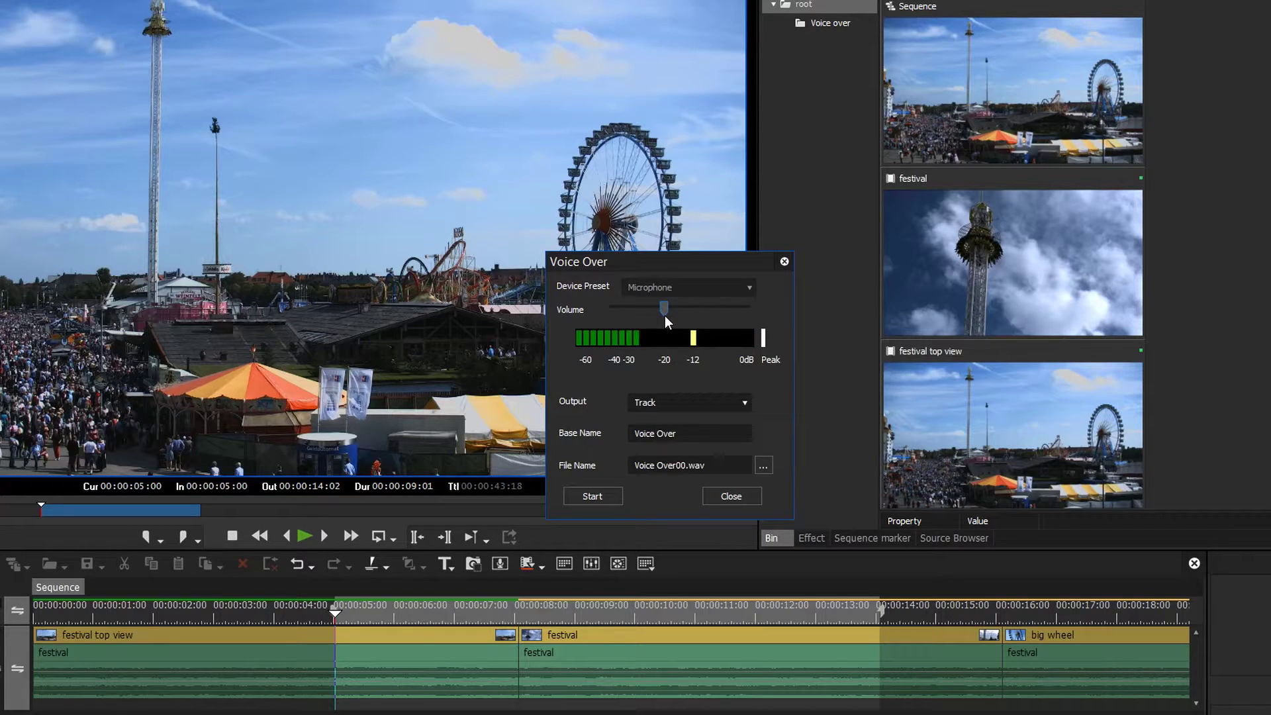
click(745, 401)
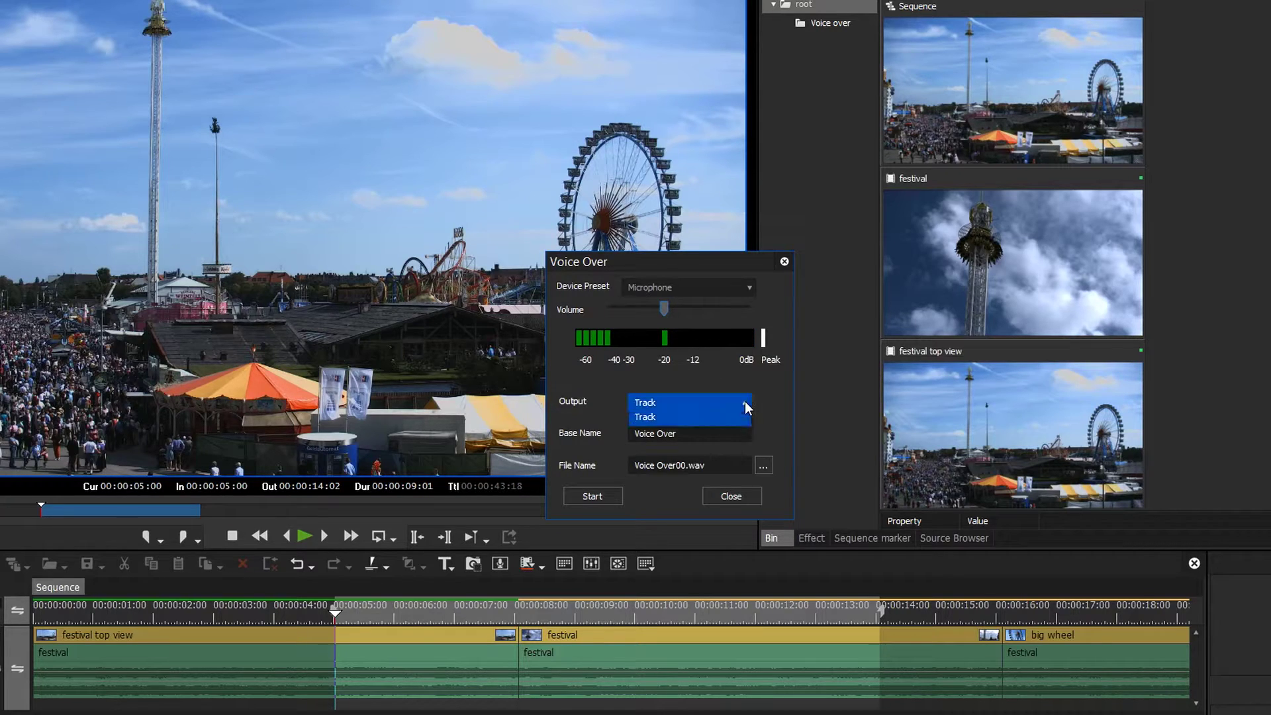
click(738, 438)
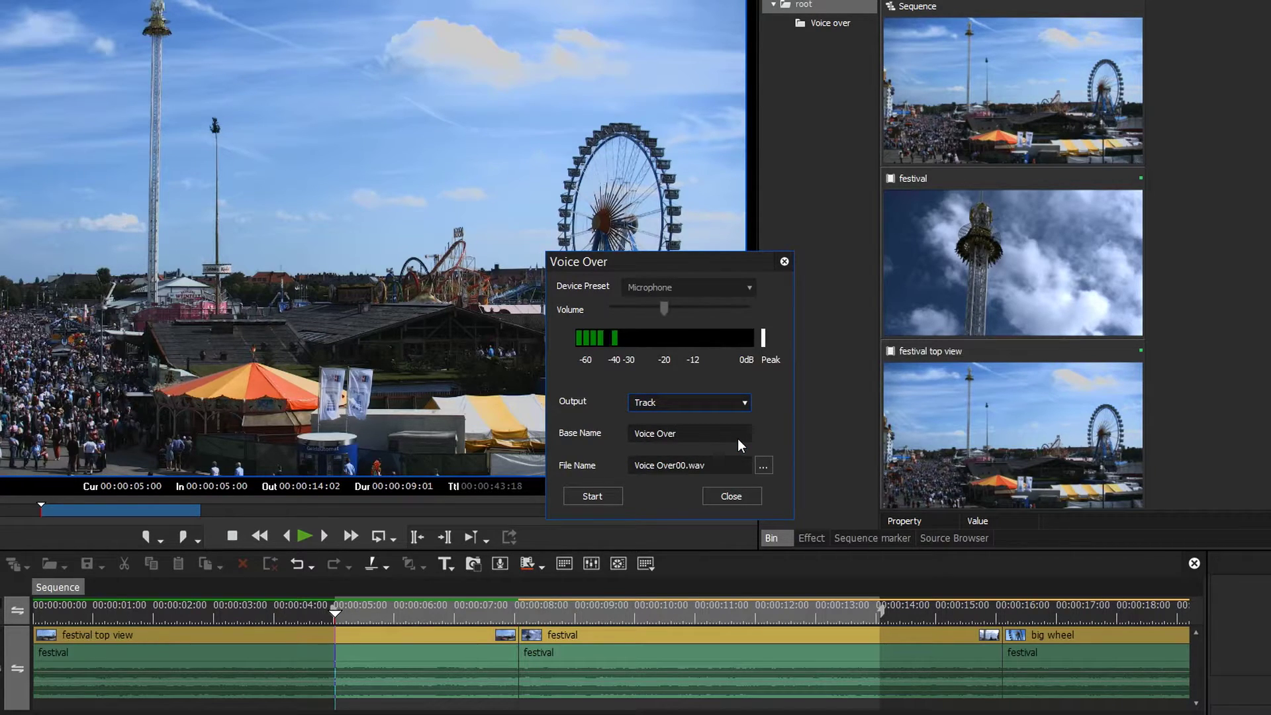
Choose the capture folder for the Voice Over00.wav recording.
click(764, 466)
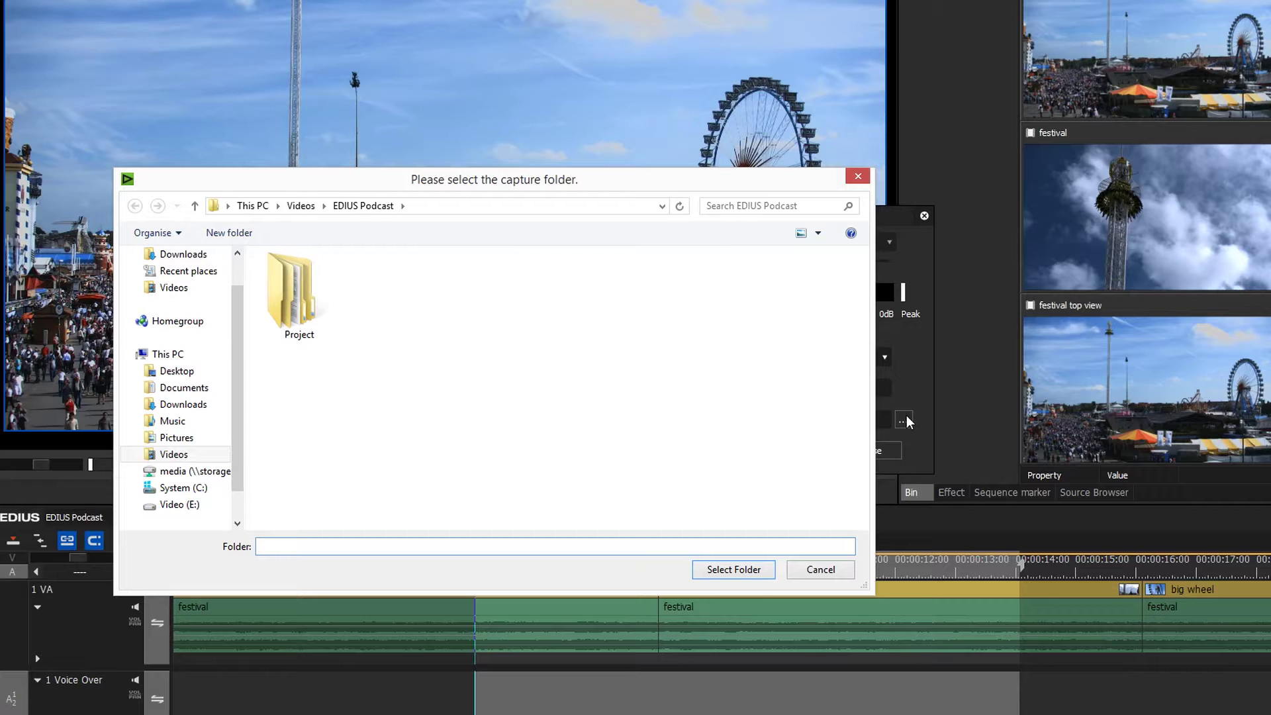
click(768, 567)
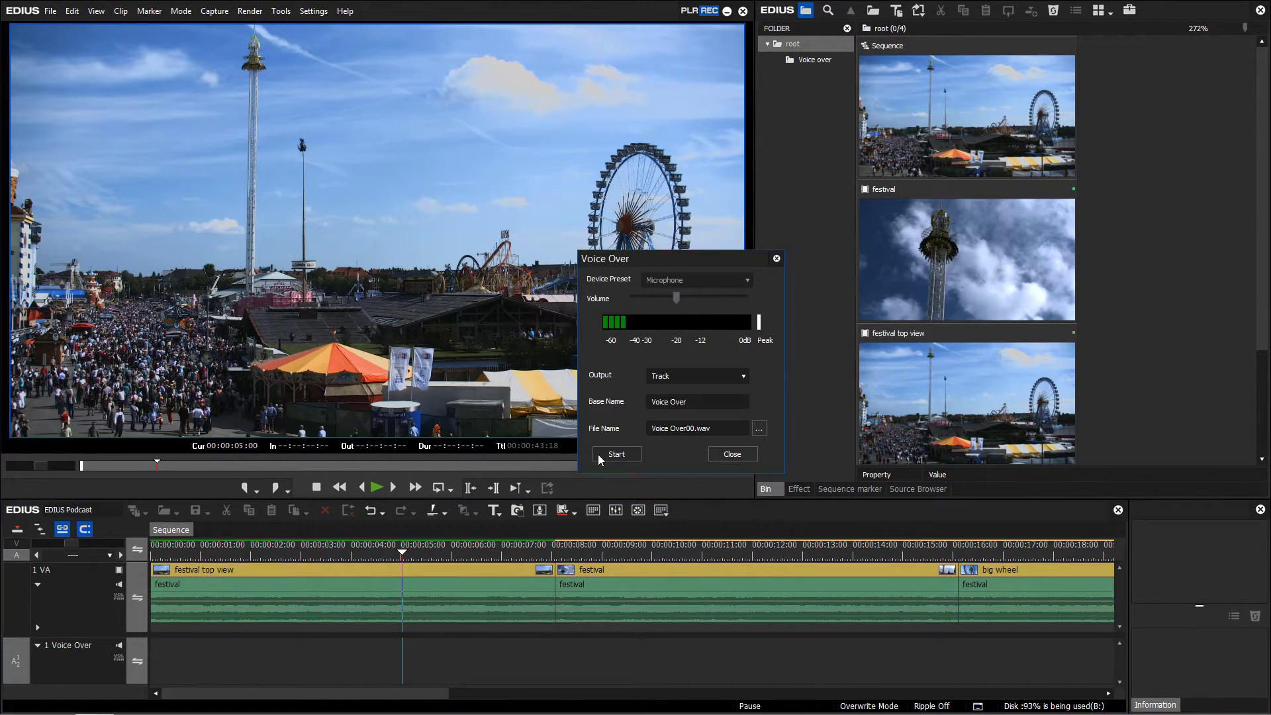
Record a voice-over take, then end the recording.
click(616, 454)
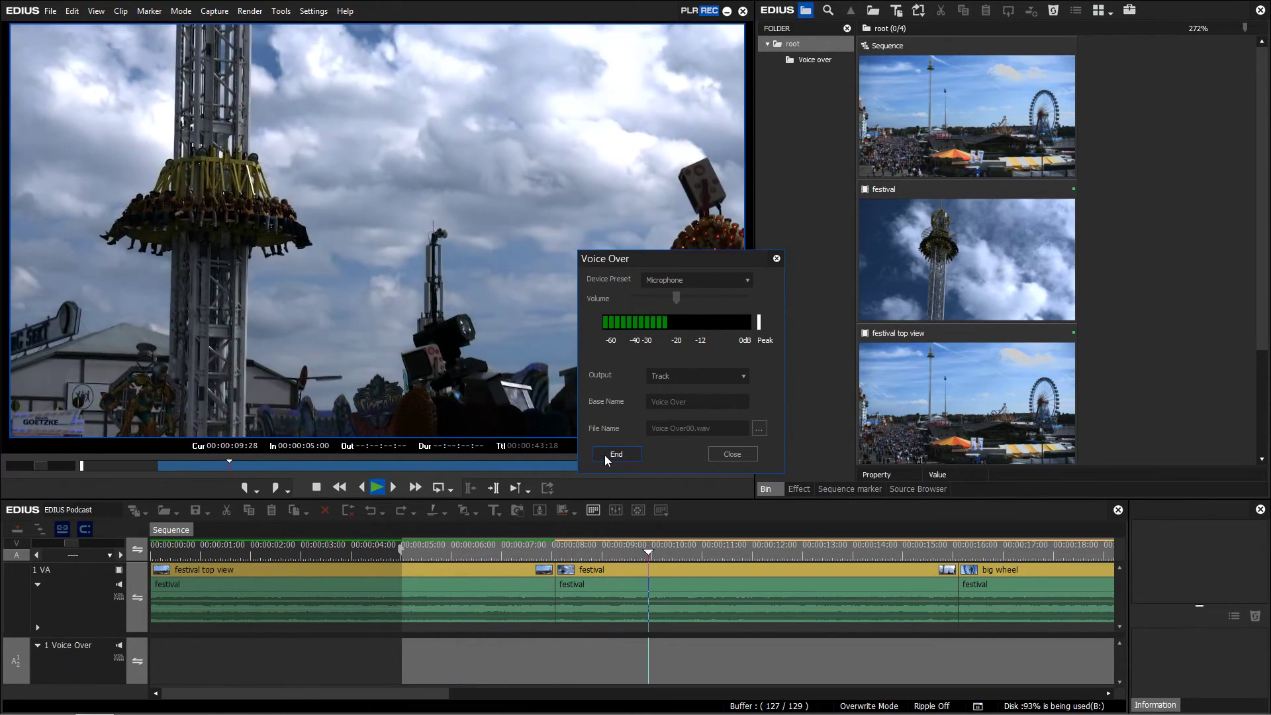
click(606, 455)
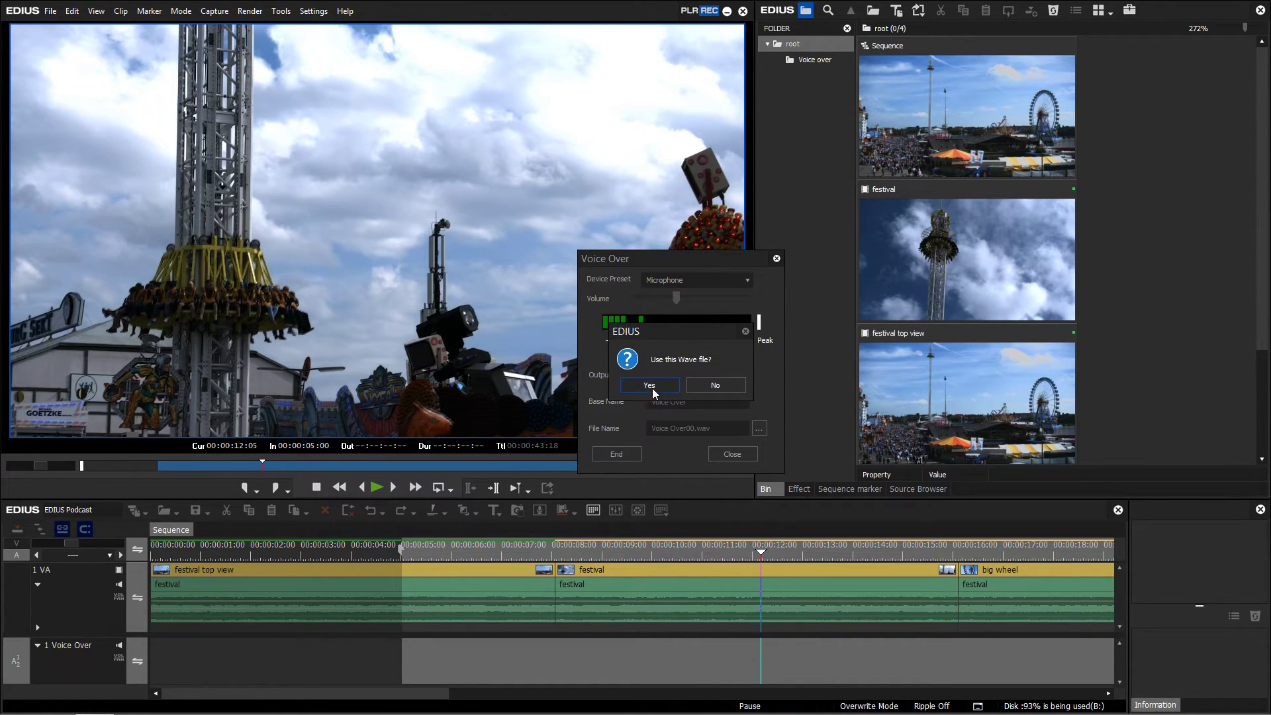
Accept the recorded wave file and close the Voice Over recorder.
click(650, 386)
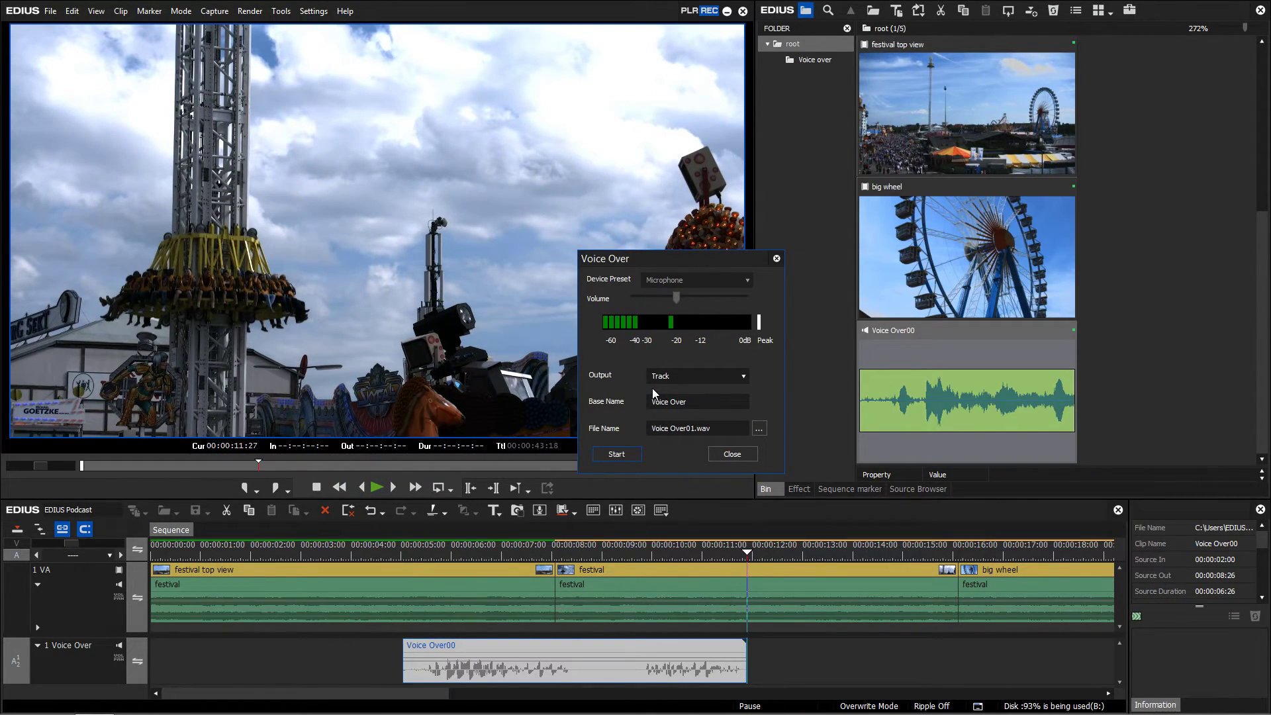
click(716, 457)
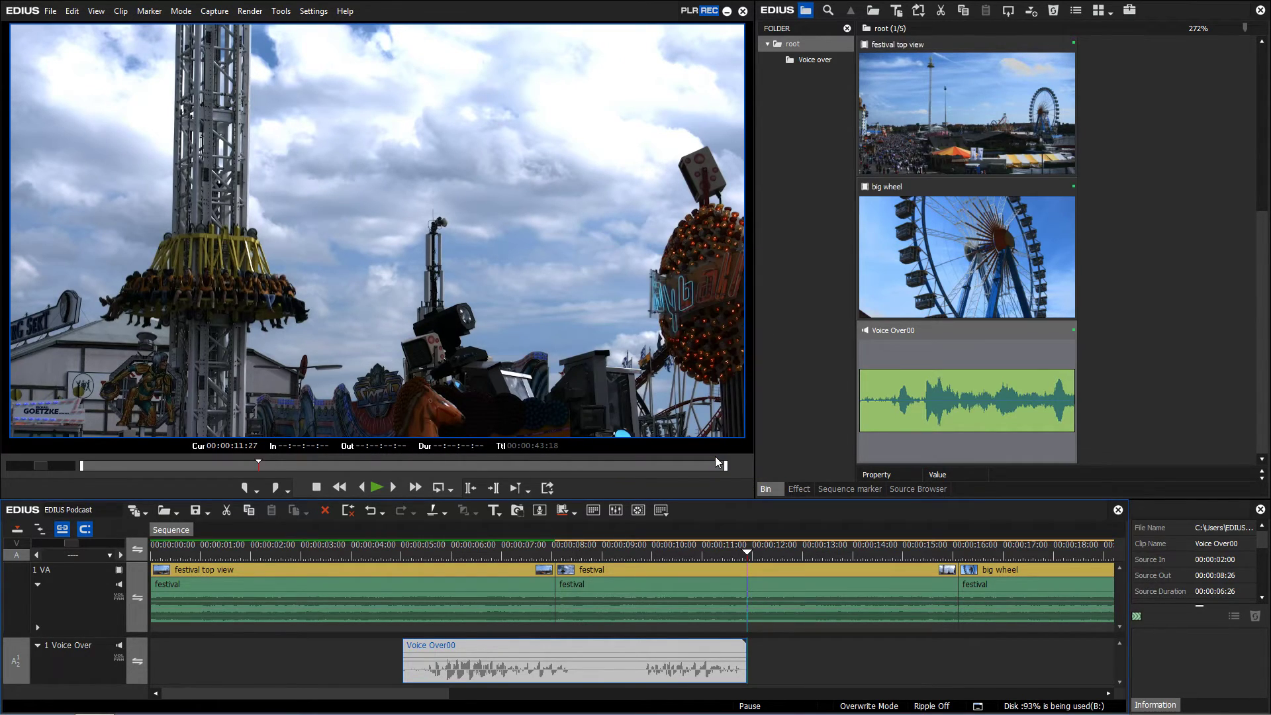